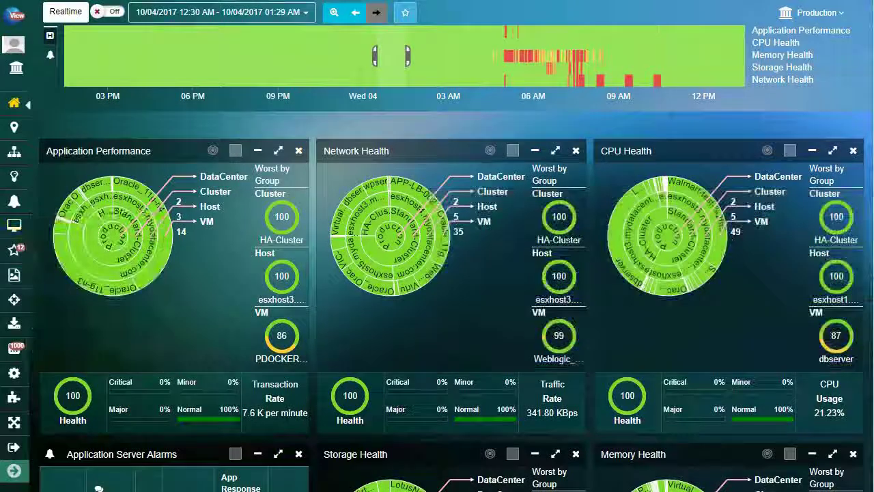
Open Application Analysis, review the dependent services diagram, and display the application topology map.
mouse_move(15, 229)
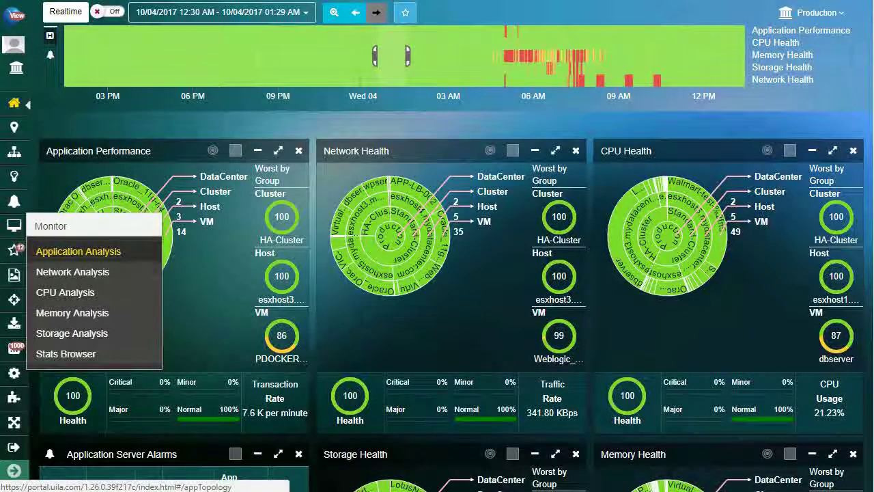
click(78, 253)
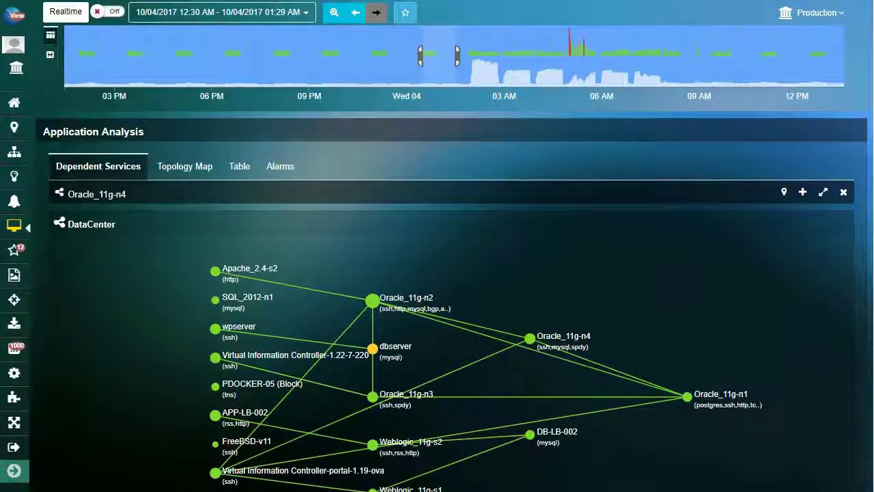
scroll(436, 273, down, 3)
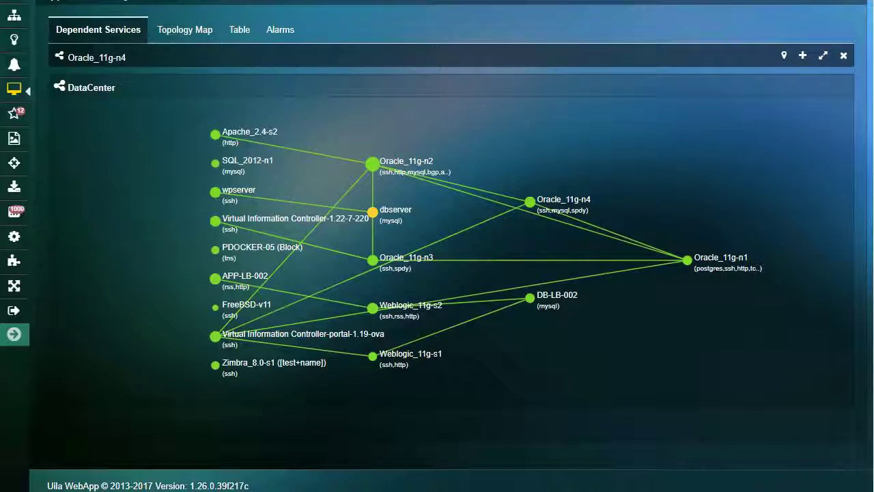
click(182, 29)
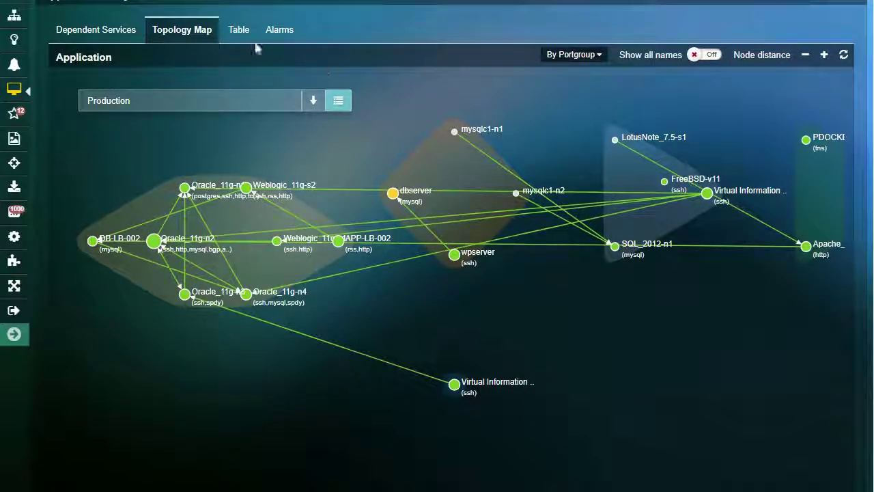
Show the Application Performance table view and review the VM list's health, response times and transaction rates down to wpserver.
click(236, 35)
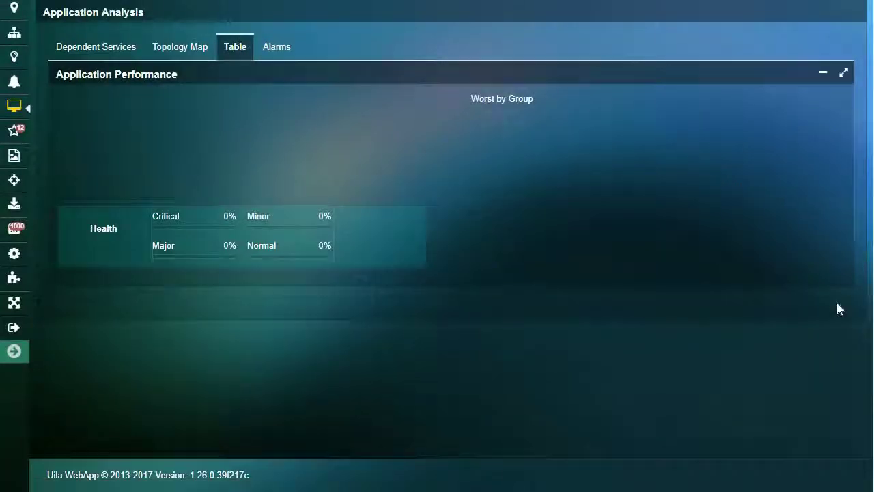
scroll(852, 298, down, 1)
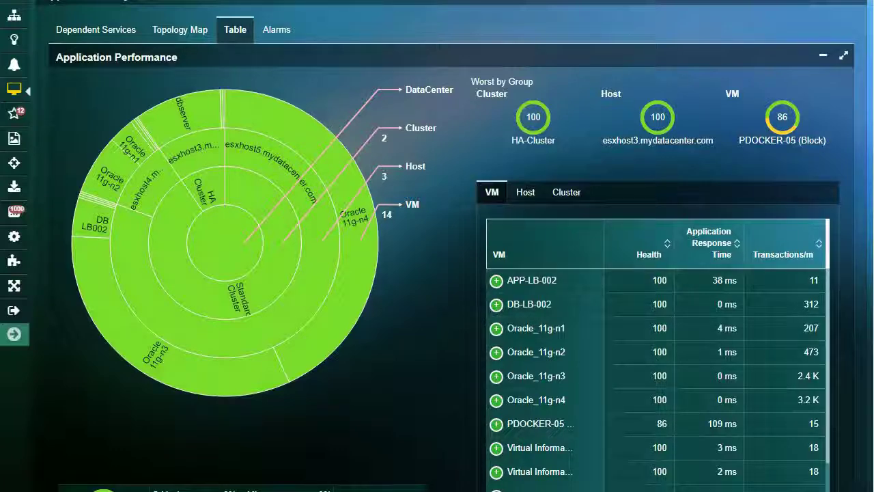
mouse_move(215, 248)
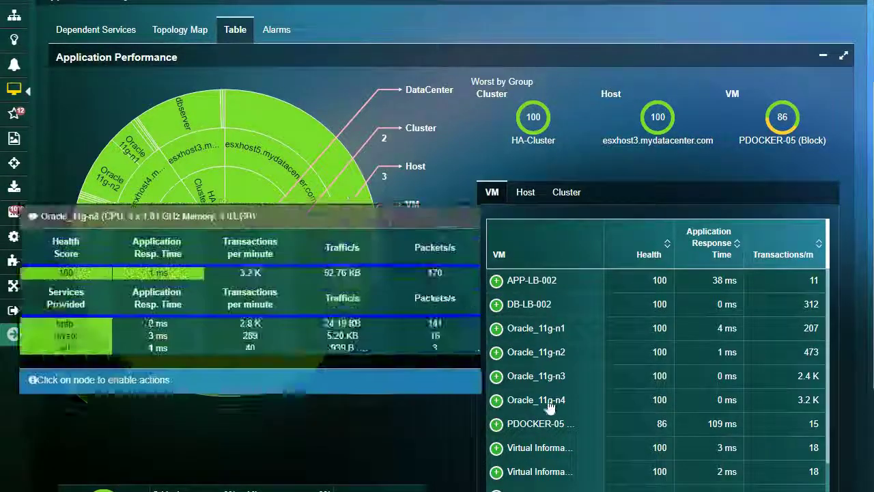
scroll(423, 297, down, 3)
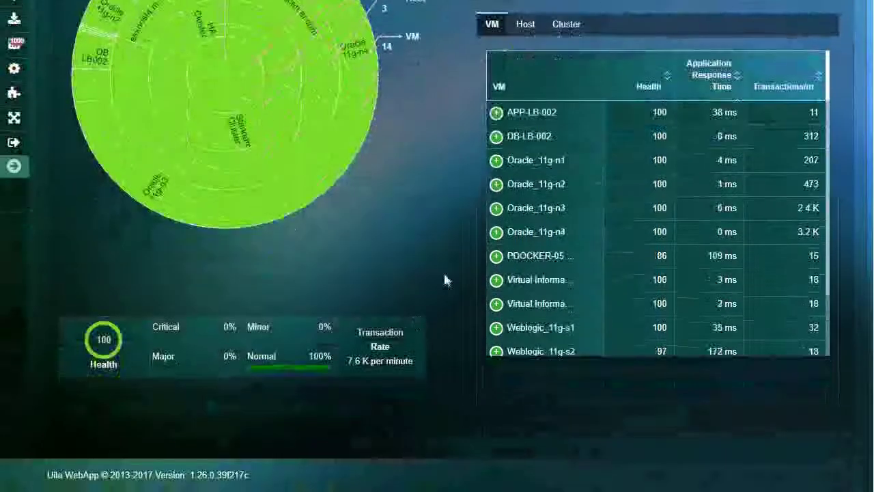
scroll(561, 248, down, 3)
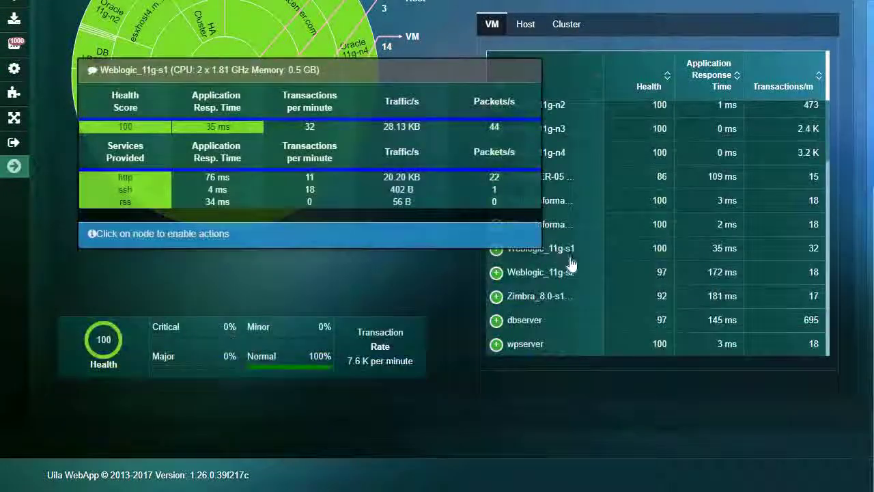
scroll(573, 262, up, 3)
scroll(577, 261, up, 5)
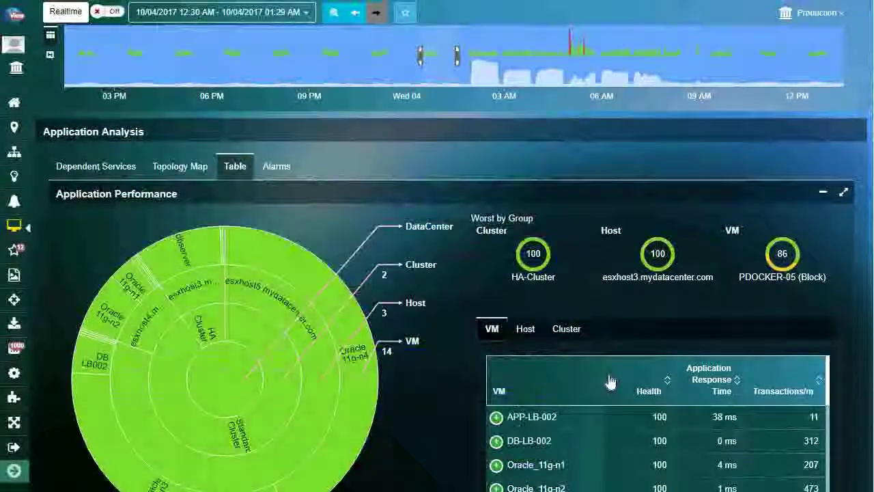
Examine the performance sunburst, its overall health and transaction rate summary, and the response times of the lower VM rows.
scroll(608, 382, down, 3)
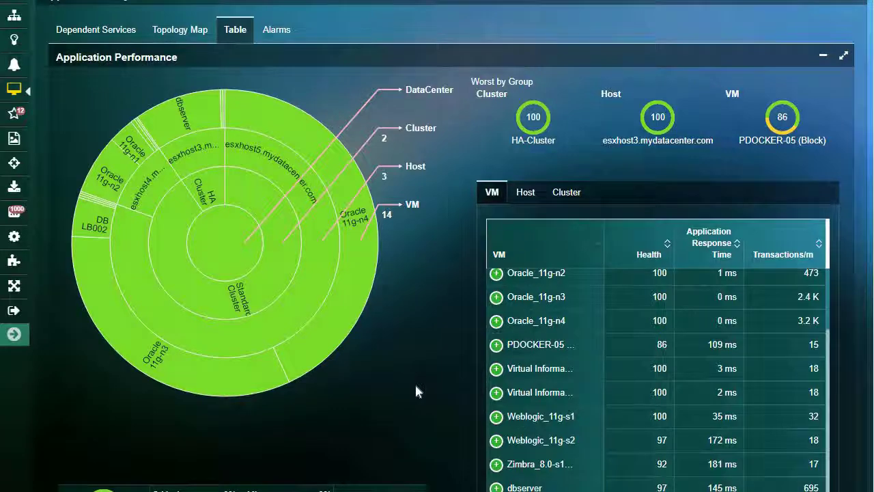
scroll(415, 388, down, 3)
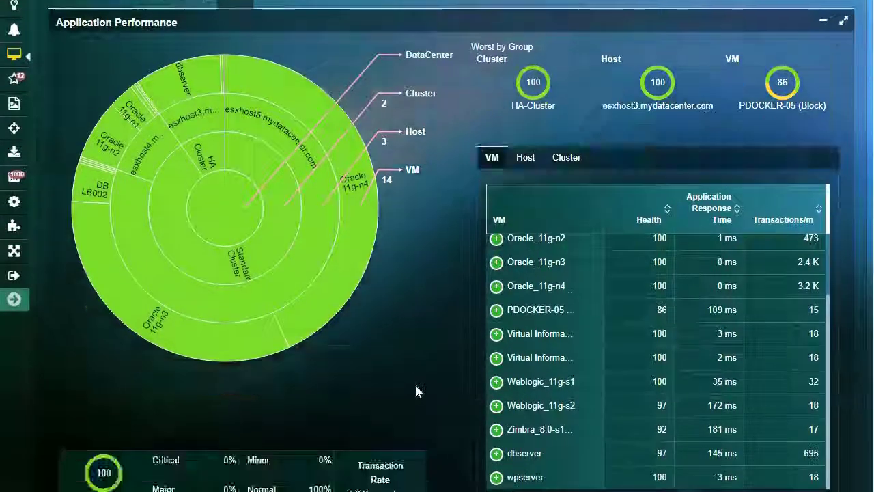
mouse_move(688, 296)
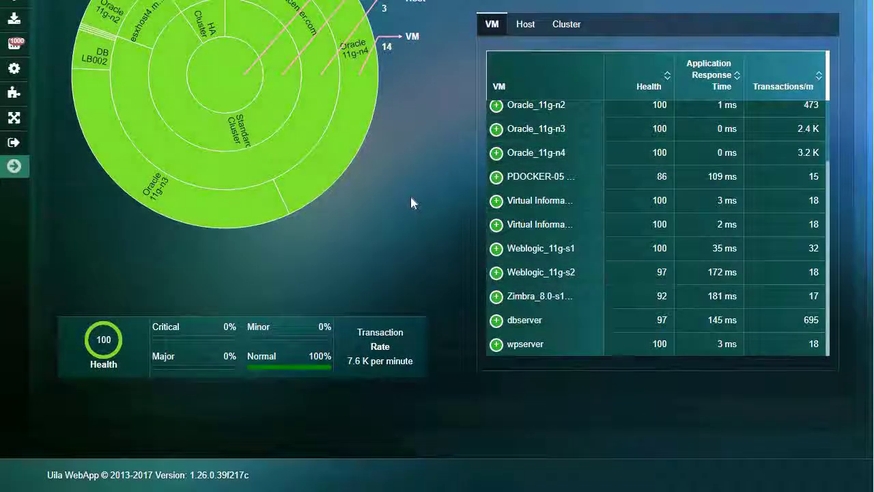
scroll(408, 186, up, 5)
scroll(402, 374, down, 3)
scroll(407, 369, up, 1)
scroll(408, 374, down, 1)
mouse_move(517, 300)
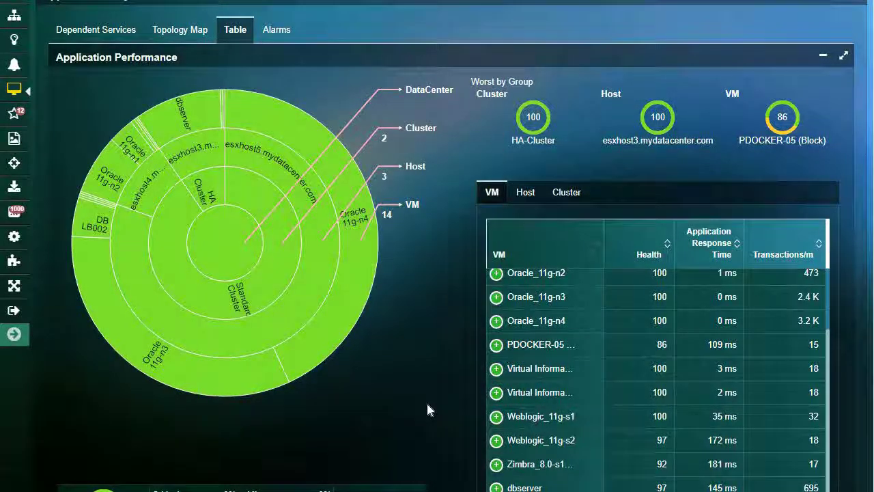
View the application performance table grouped by host and by cluster.
click(524, 192)
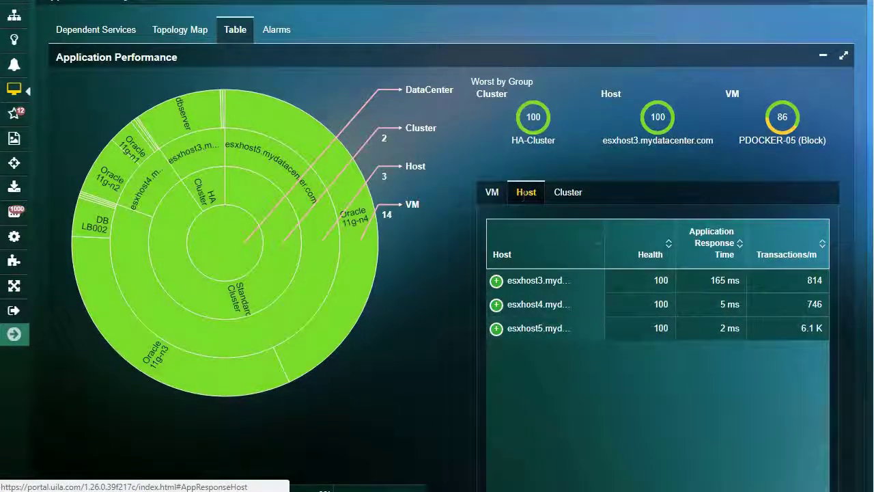
click(563, 196)
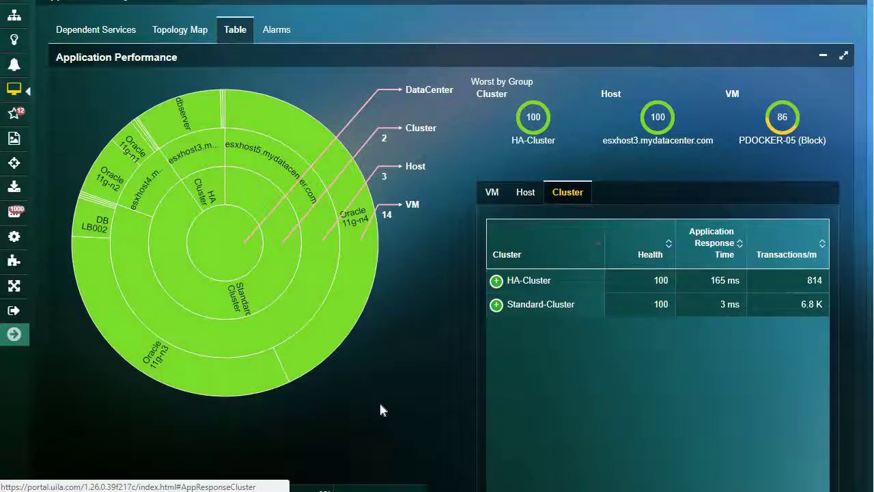
Open Network Analysis and inspect the traffic flow details of host esxhost4.mydatacenter.com, dismissing the details when finished.
mouse_move(14, 89)
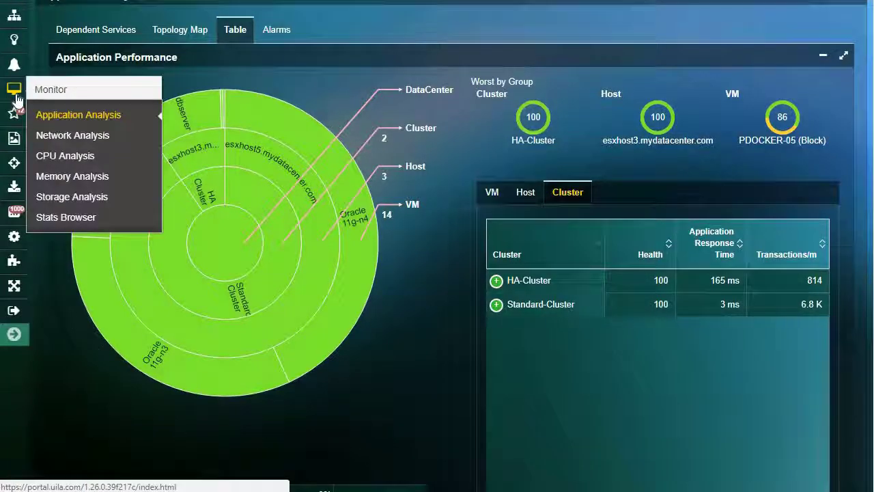
click(79, 136)
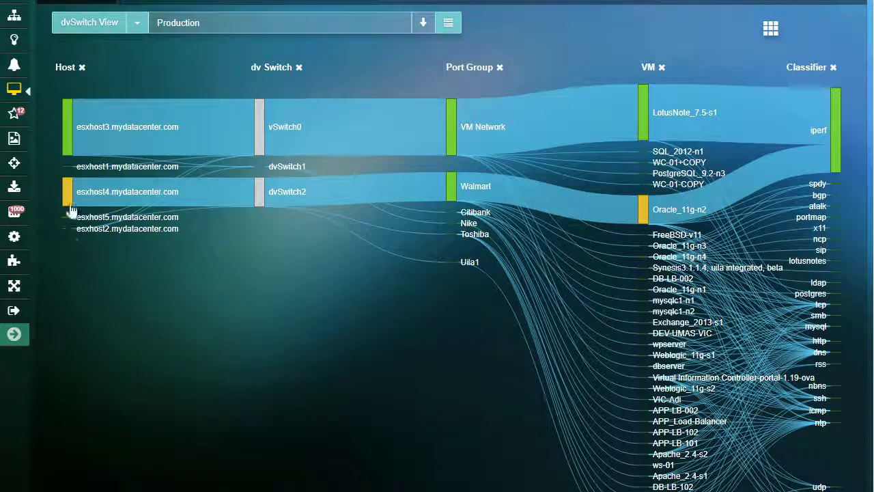
mouse_move(68, 199)
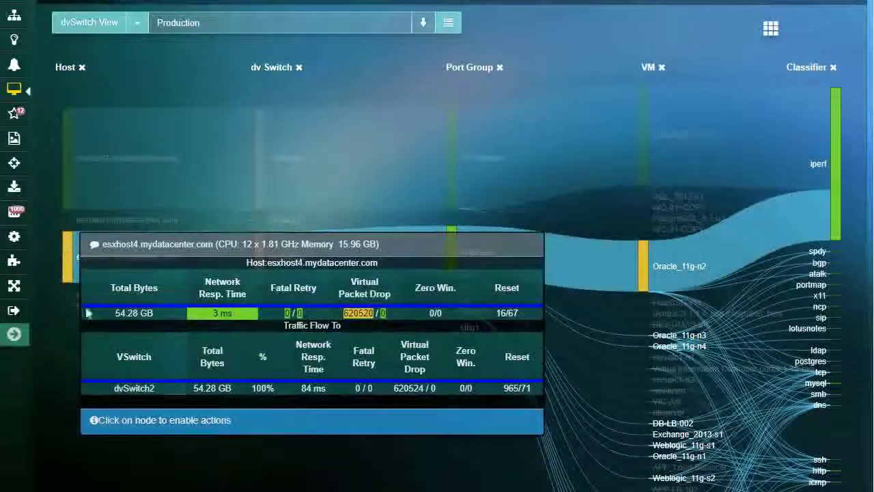
click(68, 252)
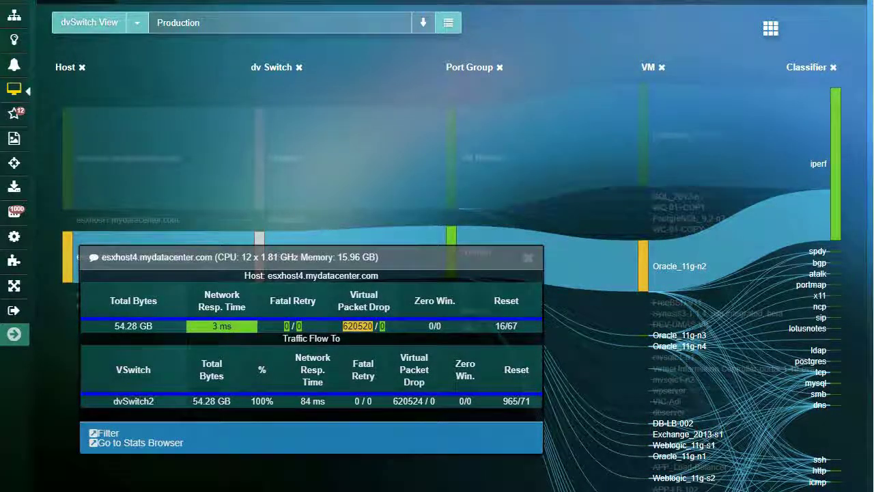
click(527, 258)
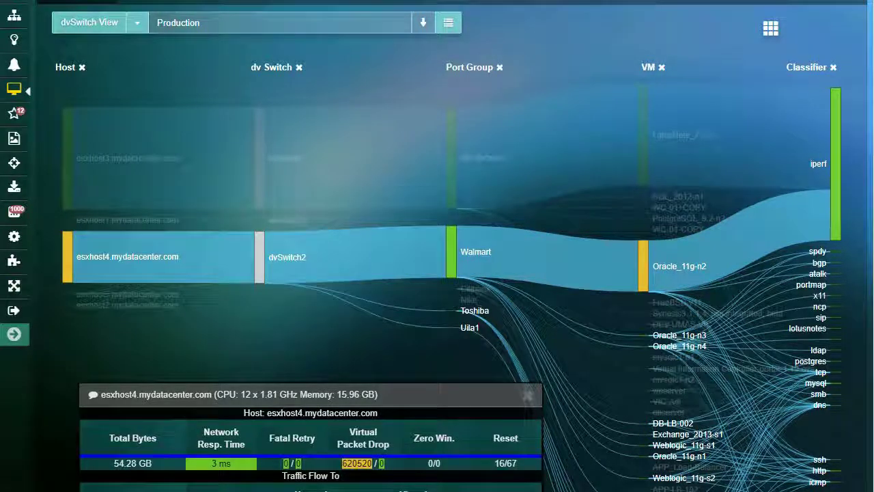
Open CPU Analysis and examine a VM inside esxhost4.mydatacenter.com in the circle packing chart.
mouse_move(13, 92)
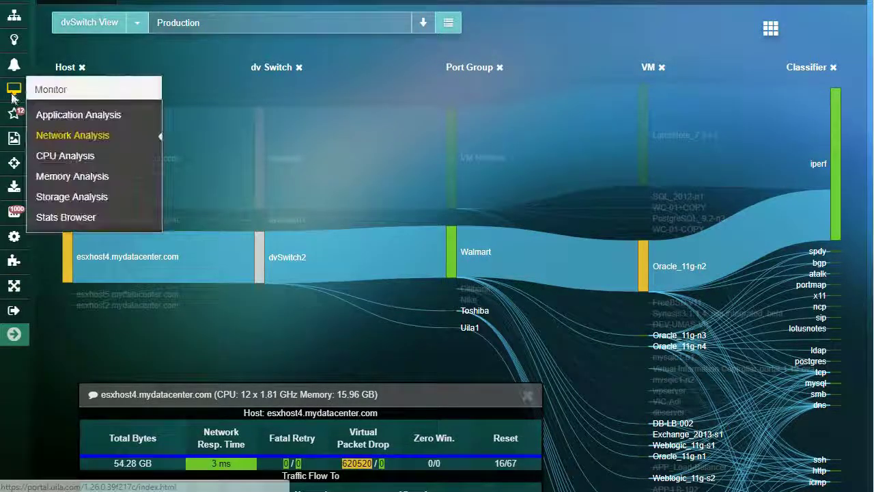
click(78, 158)
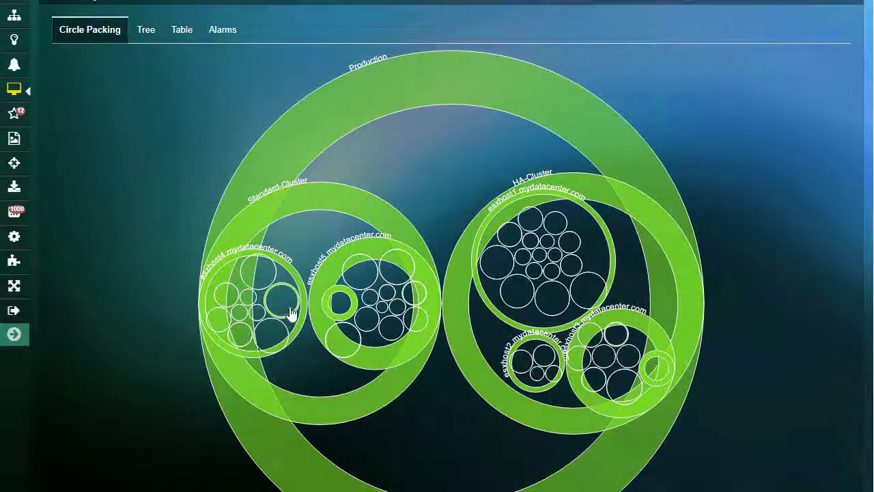
mouse_move(279, 322)
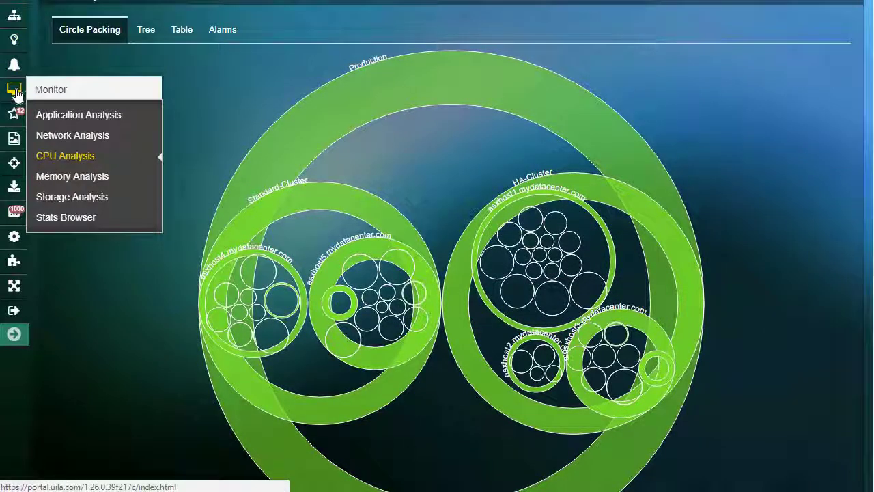
Return to the dashboard and move the analysis time window to 10/04/2017 06:58 AM - 07:57 AM.
mouse_move(16, 34)
scroll(15, 109, up, 2)
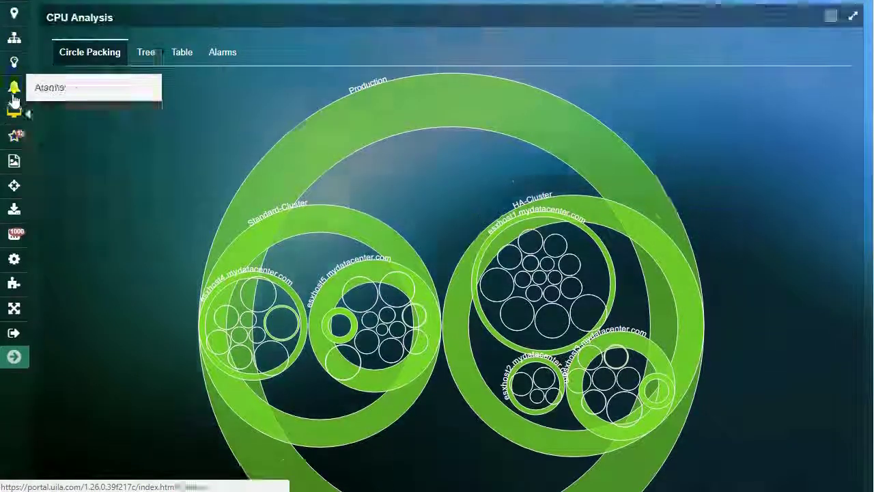
click(15, 104)
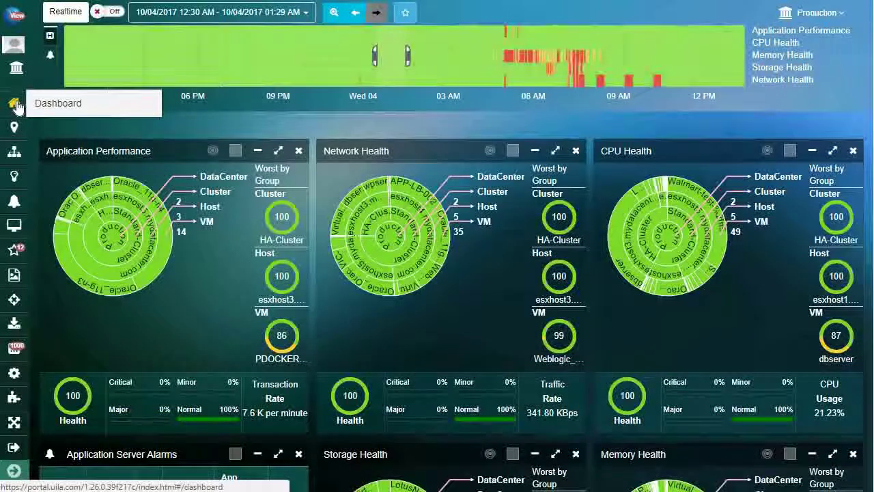
mouse_move(451, 60)
mouse_down()
mouse_move(531, 54)
mouse_move(585, 74)
mouse_move(585, 85)
mouse_up()
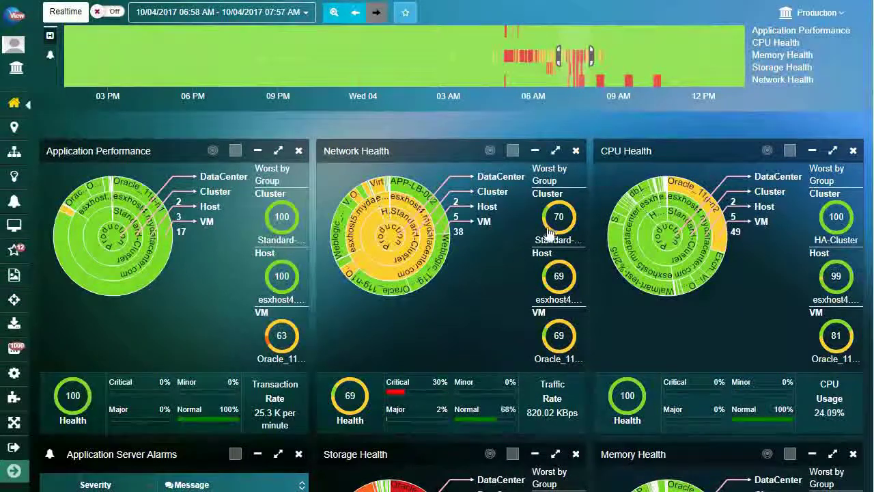
Inspect the worst cluster, host and VM scores in the Network Health widget.
mouse_move(544, 238)
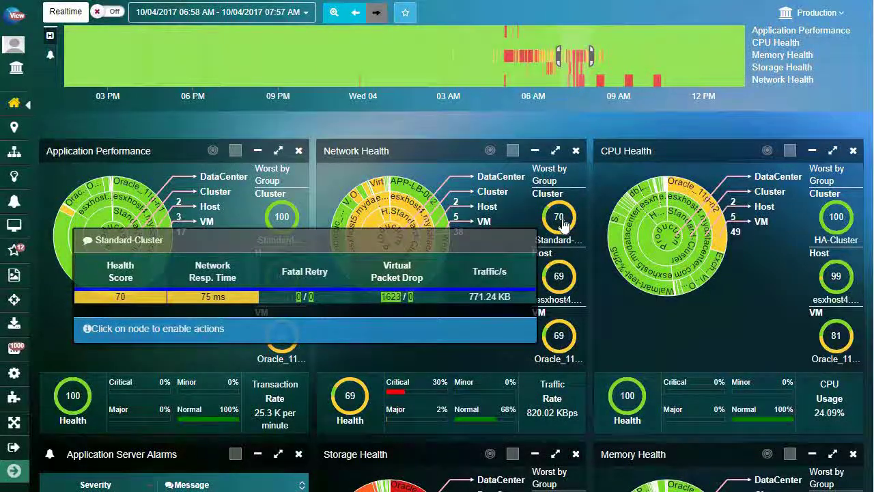
mouse_move(564, 273)
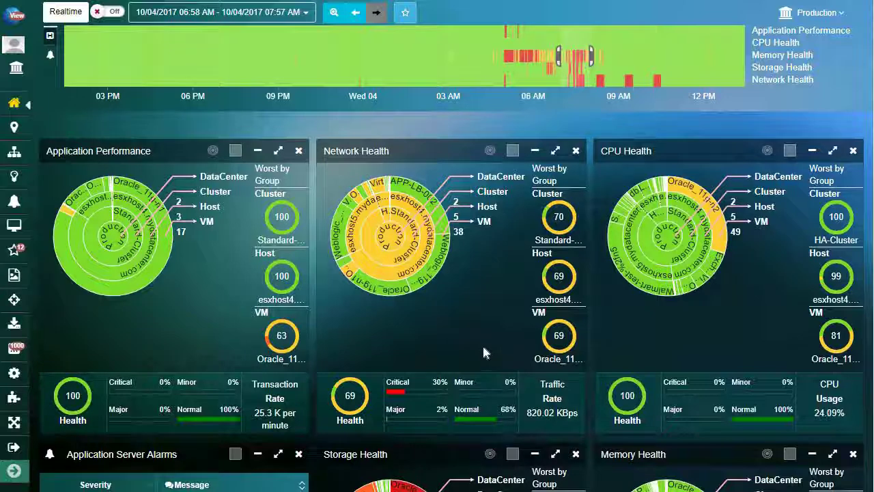
mouse_move(561, 344)
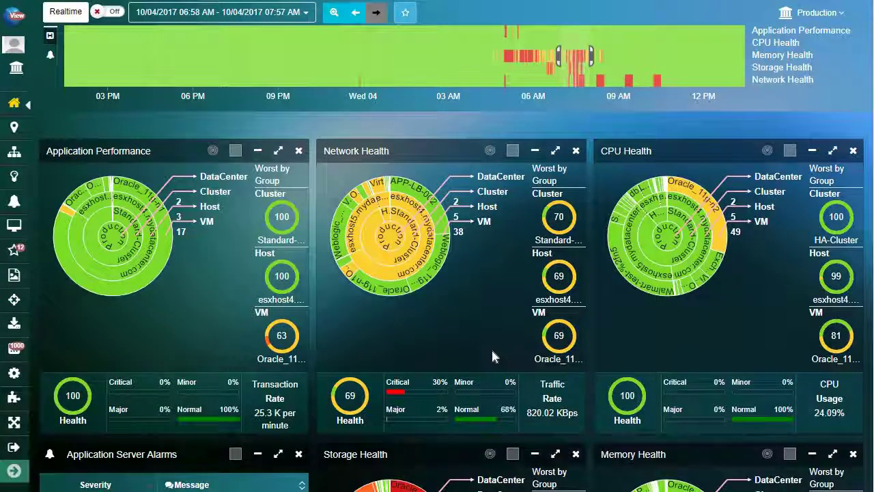
Examine the Storage Health widget's sunburst segments on the dashboard.
scroll(490, 347, down, 3)
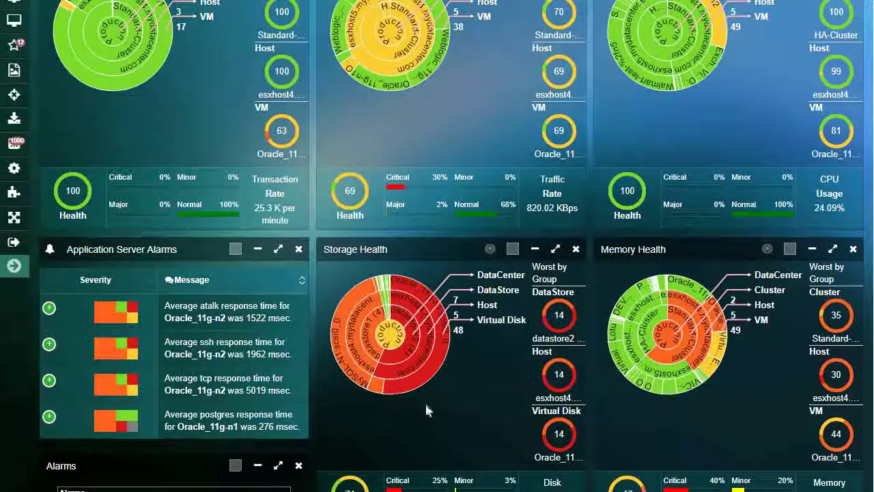
mouse_move(423, 386)
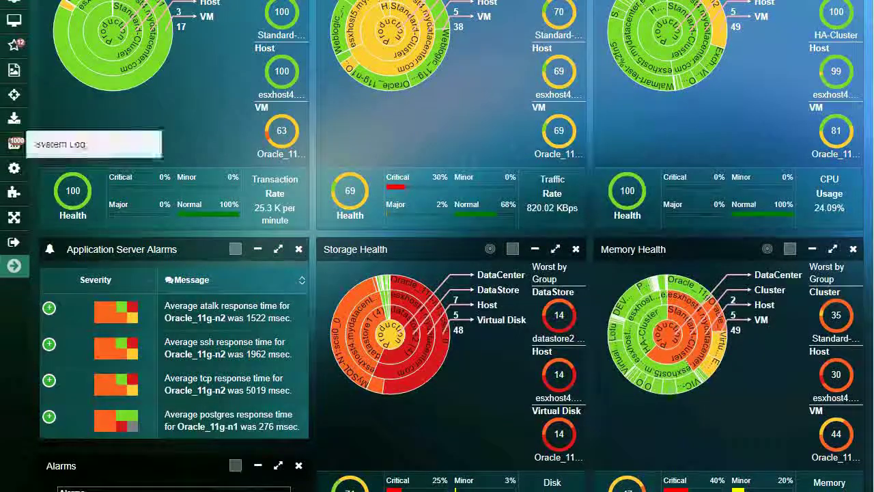
mouse_move(396, 376)
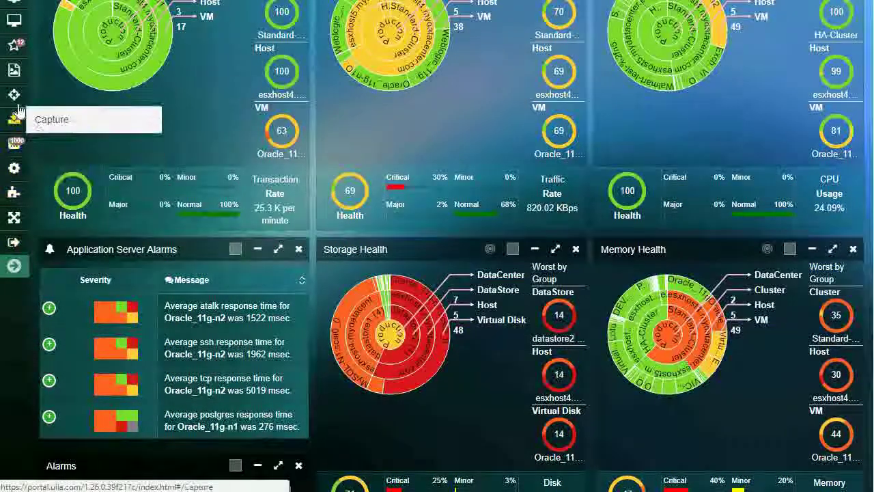
Open Storage Analysis and review the usage flow from physical disks through hosts and VMs to virtual disks.
scroll(29, 177, up, 3)
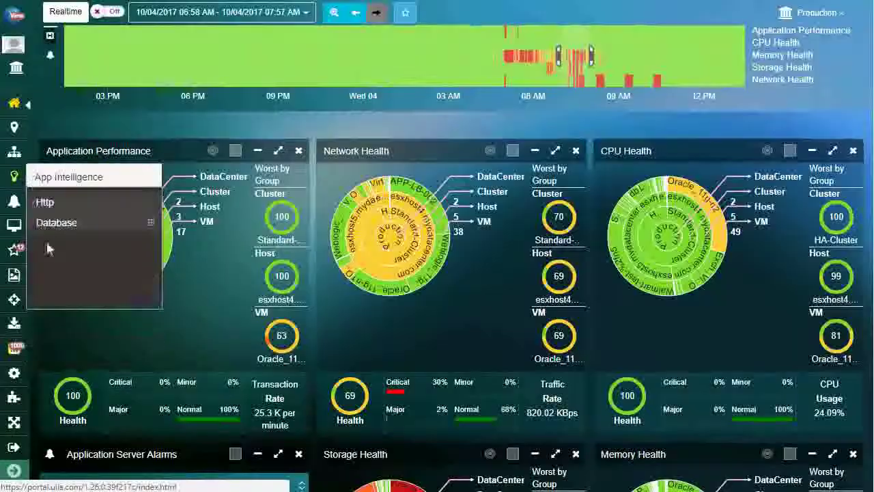
mouse_move(15, 226)
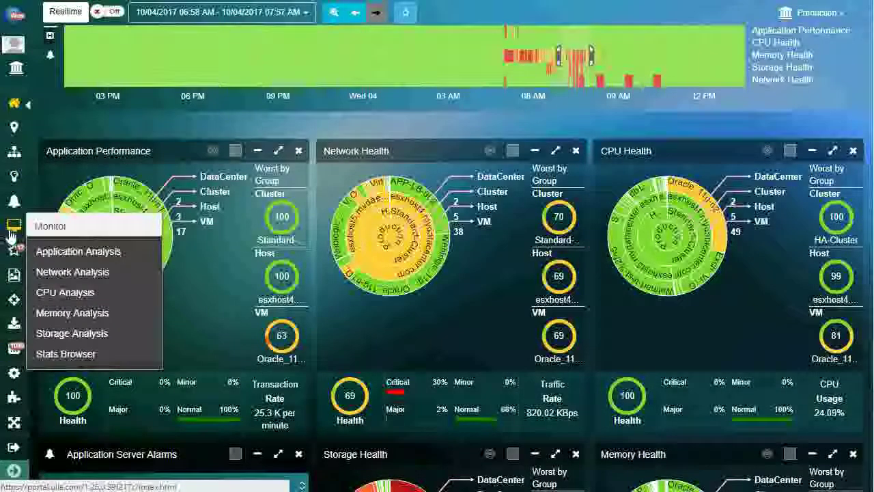
click(78, 336)
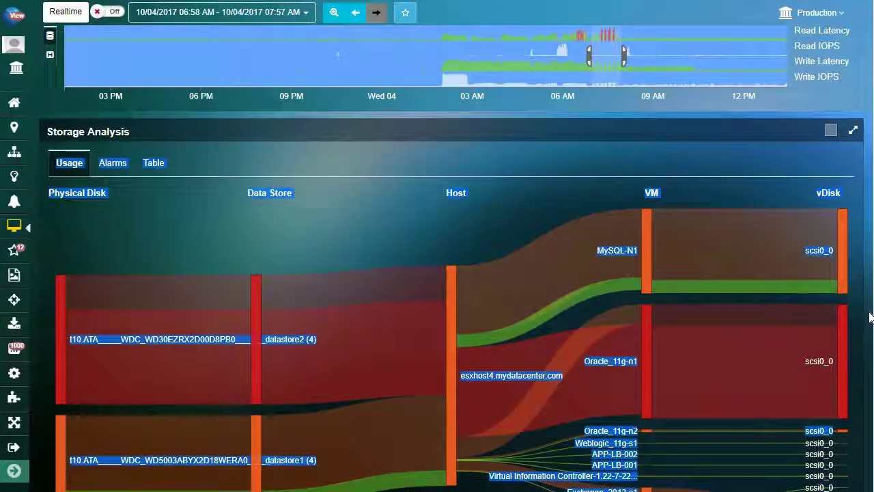
scroll(868, 312, down, 7)
scroll(870, 316, up, 5)
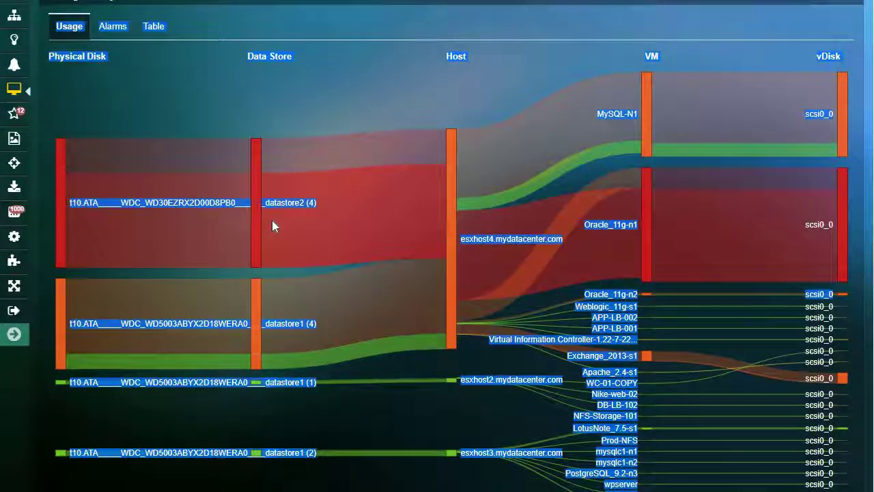
Clear the text highlighting on the storage usage diagram and inspect the I/O flow details of host esxhost4.mydatacenter.com.
mouse_move(629, 256)
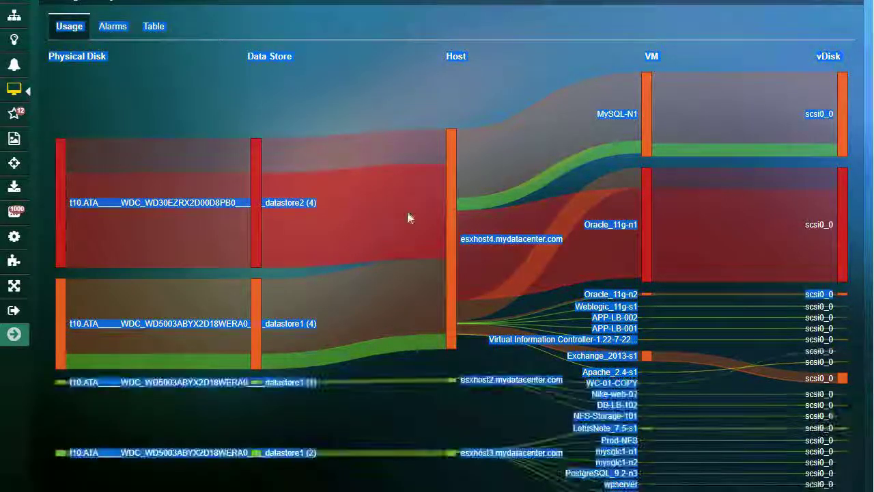
click(523, 224)
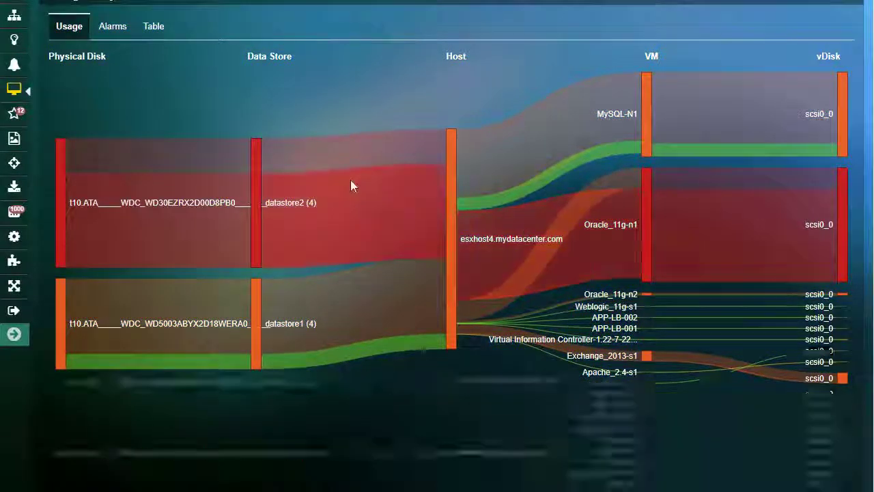
mouse_move(452, 217)
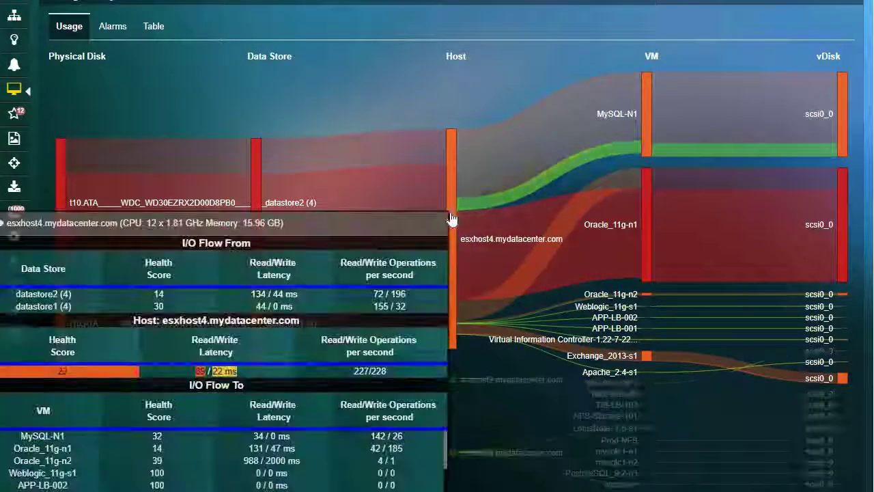